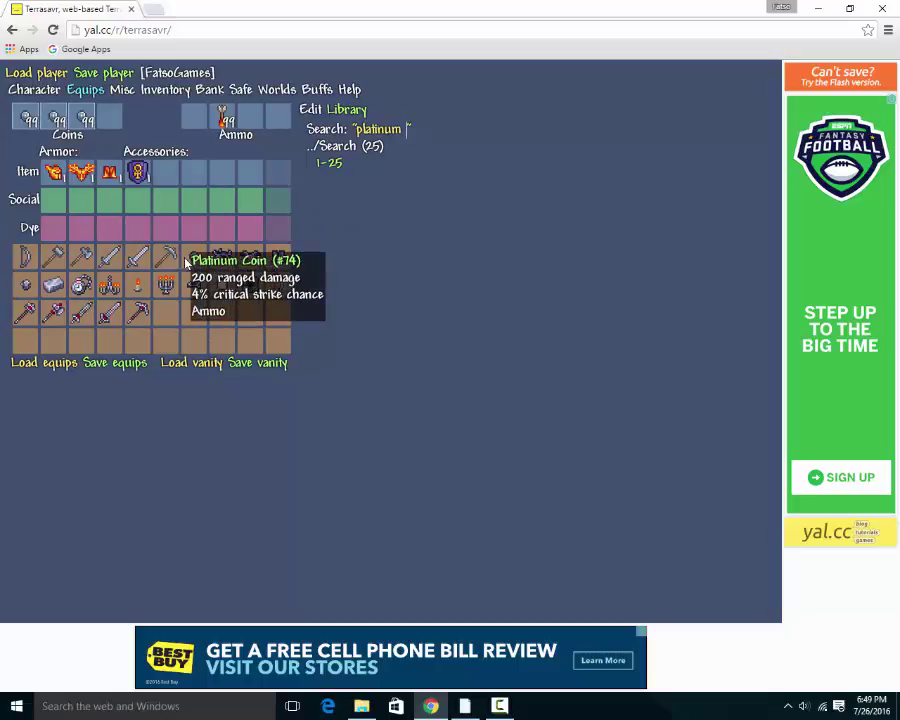
Place a Platinum Coin from the library in the fourth coin slot and set its count to 99
left_click(194, 256)
left_click(108, 118)
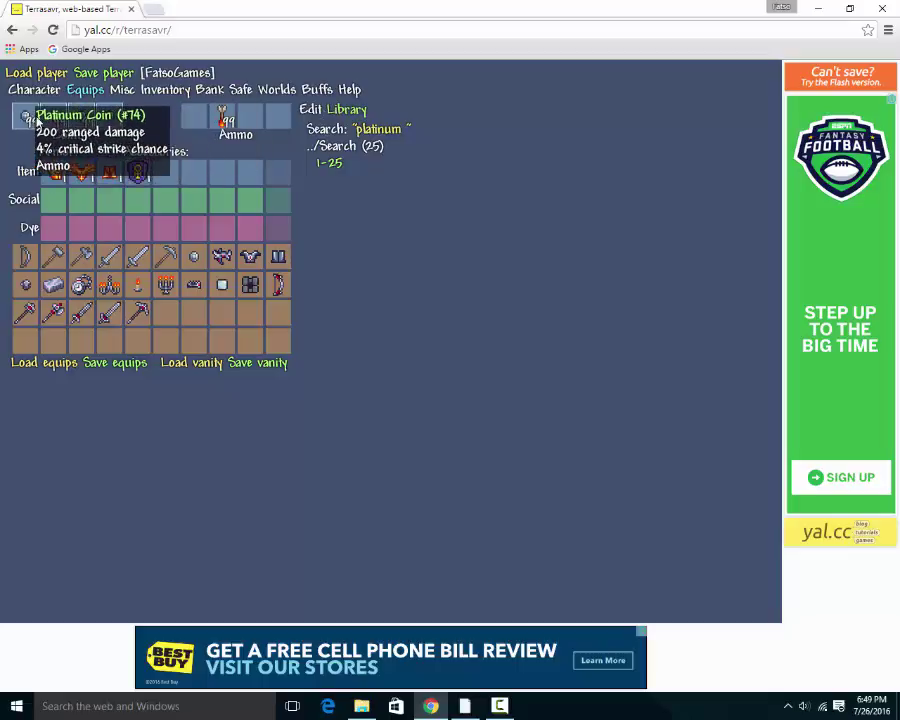
left_click(311, 110)
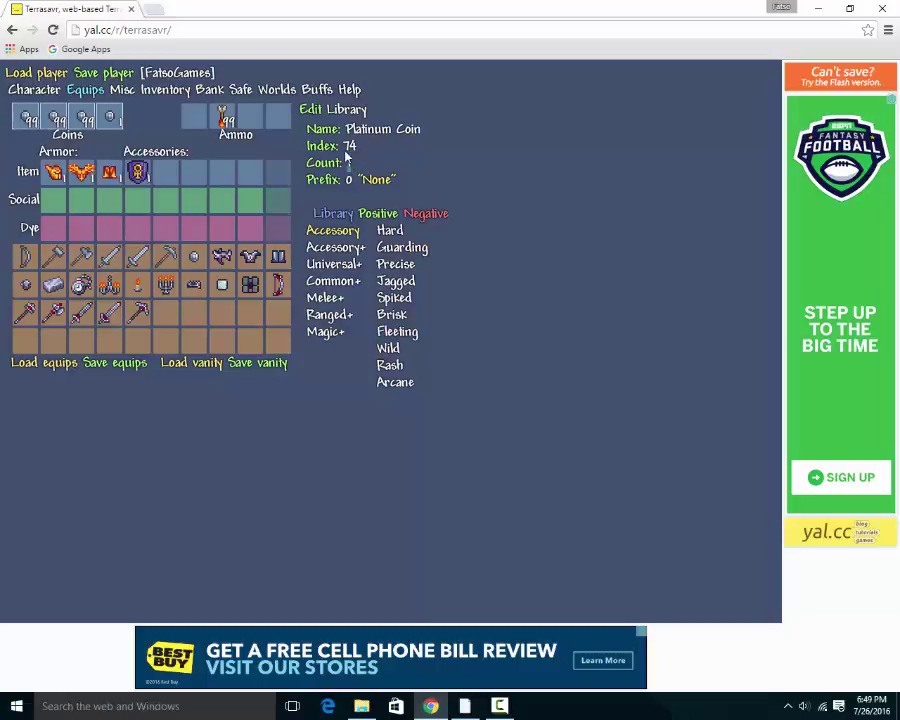
type("99")
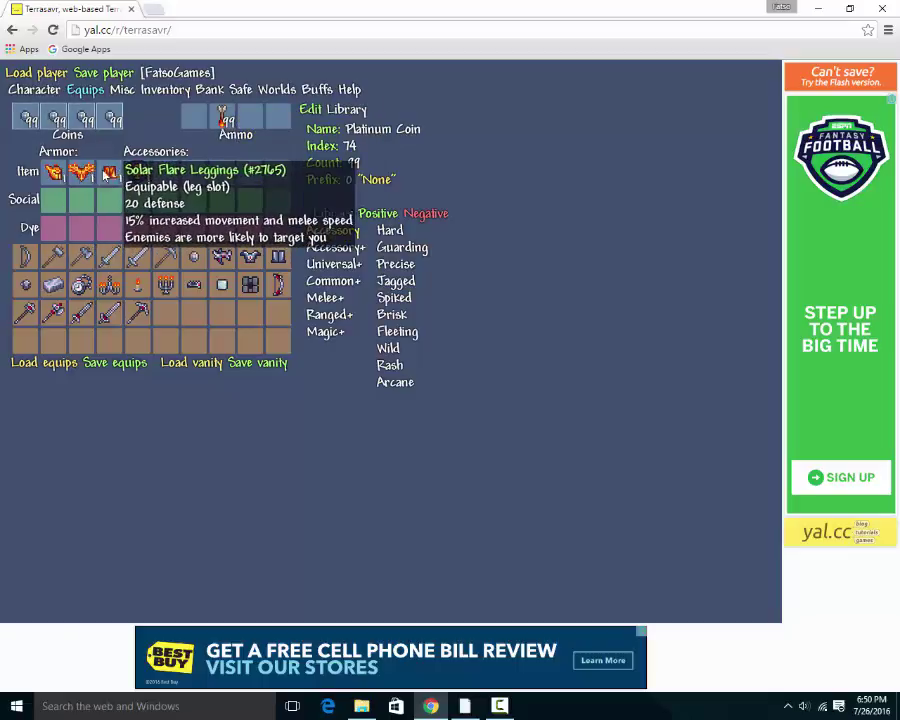
Search the item library for "solar flare" to find the matching armor pieces
left_click(357, 112)
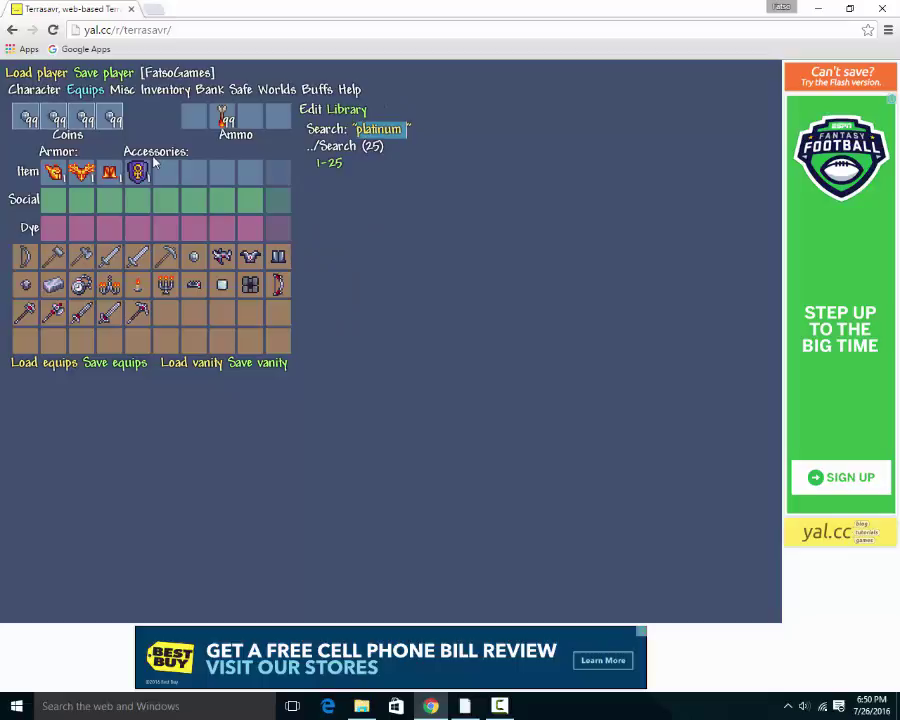
type("solar flare")
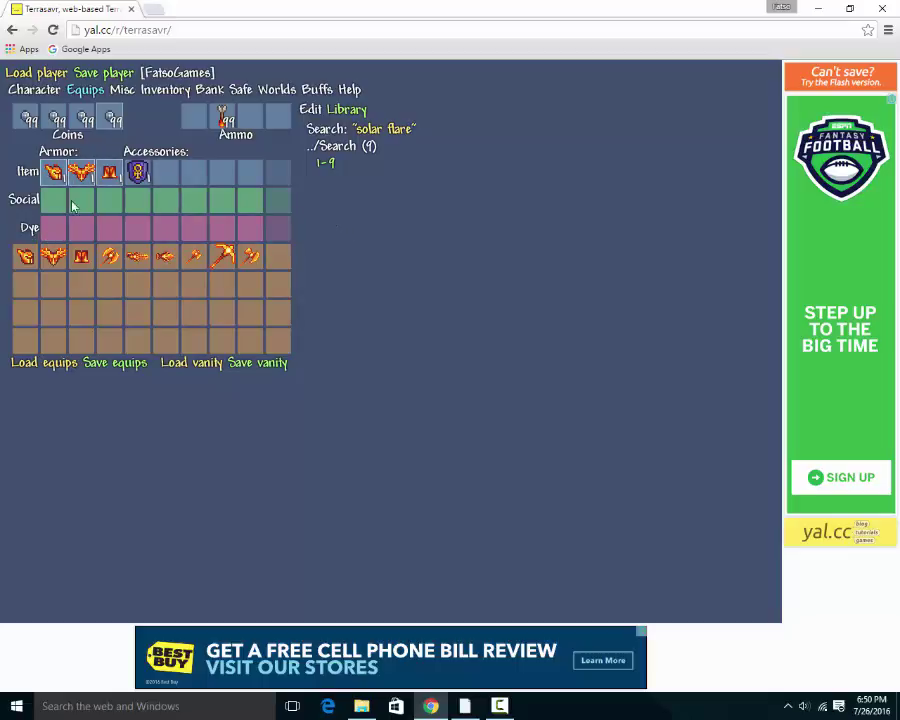
mouse_move(71, 183)
Search the library for "cosmic" alongside the pet and mount slots, and list the Mounts category
left_click(120, 92)
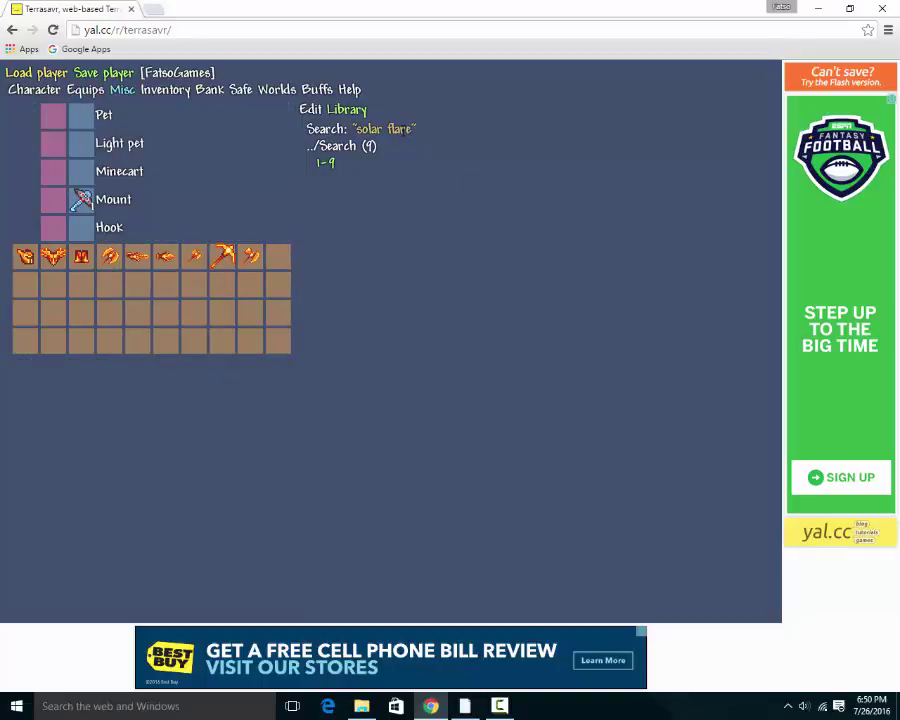
left_click(388, 131)
type("cosmic")
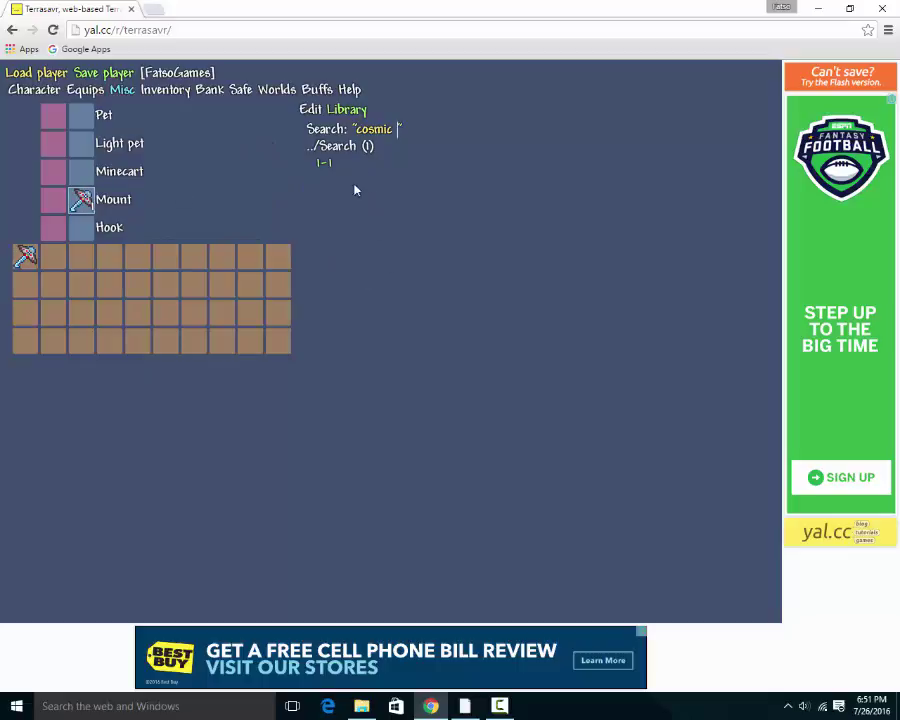
left_click(340, 145)
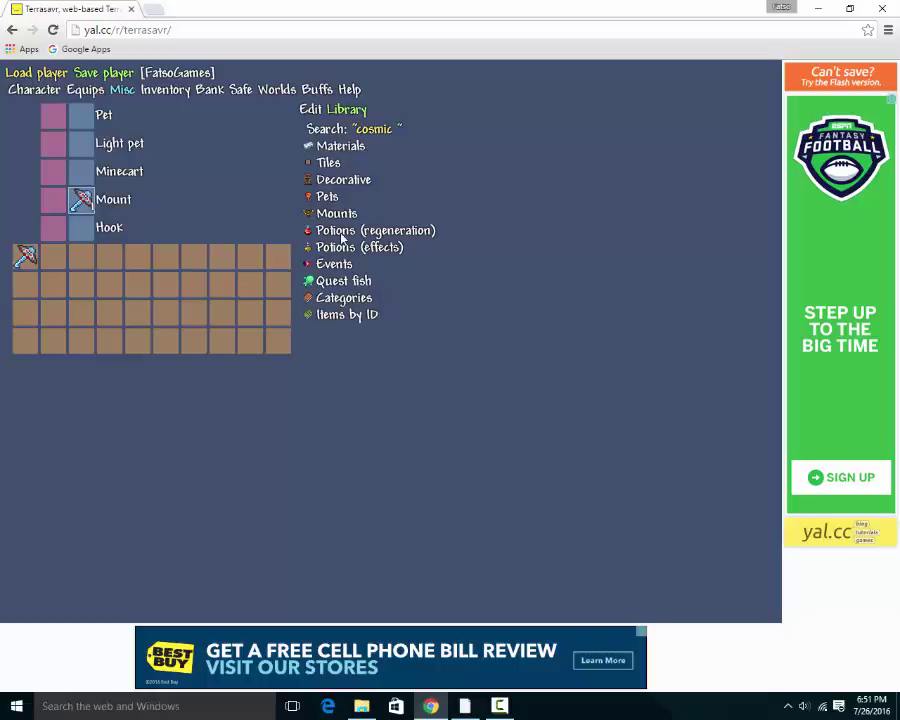
left_click(336, 213)
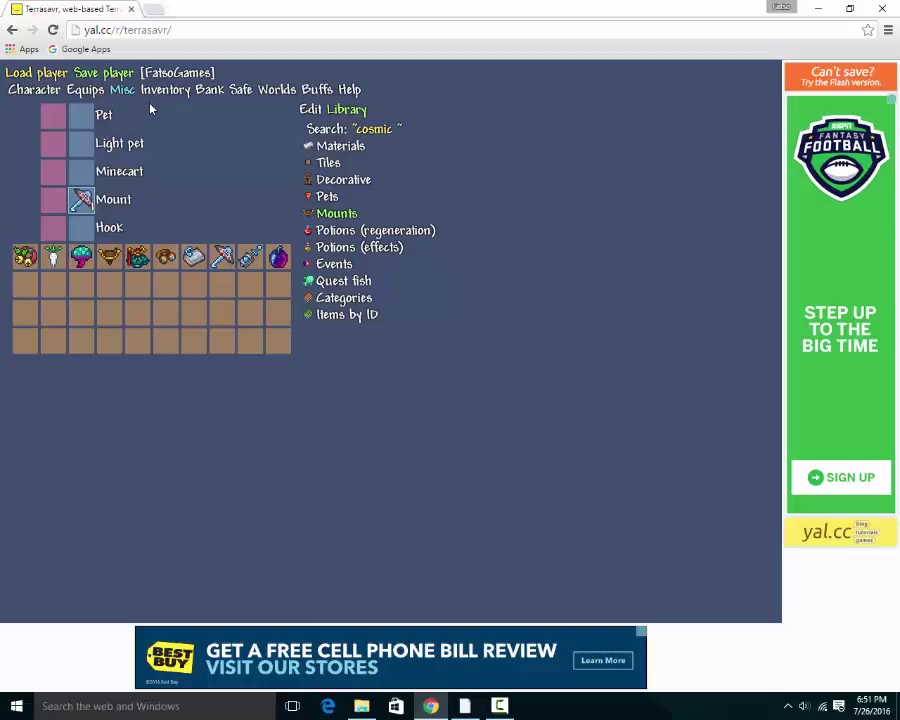
Show the player's inventory and search the item library for "meow"
left_click(155, 90)
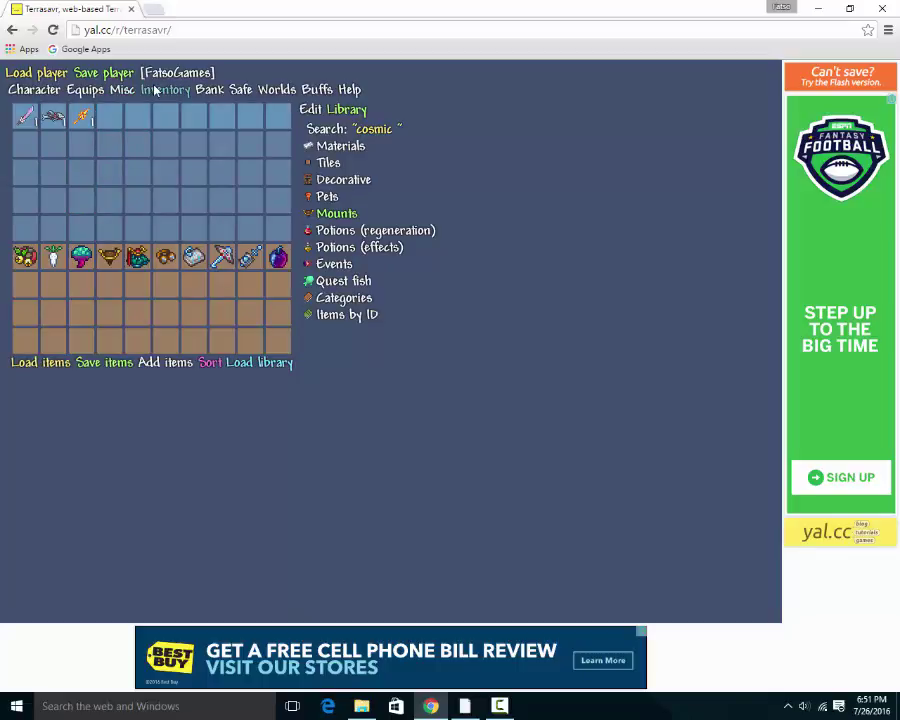
double_click(377, 130)
type("meow")
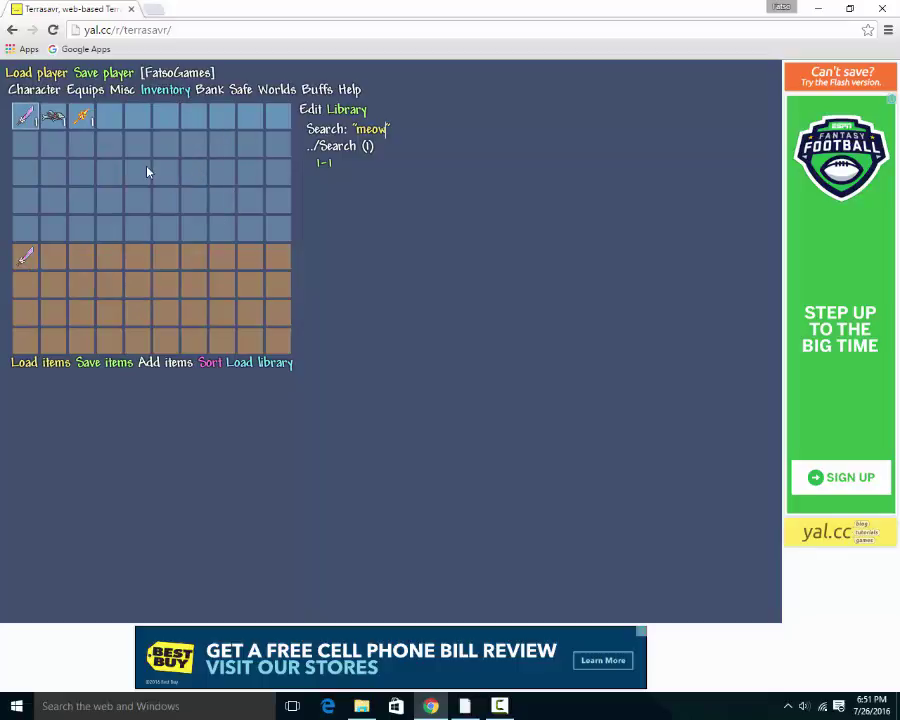
Set the prefix of the Platinum Coin being edited to Legendary from the Best prefixes
left_click(308, 109)
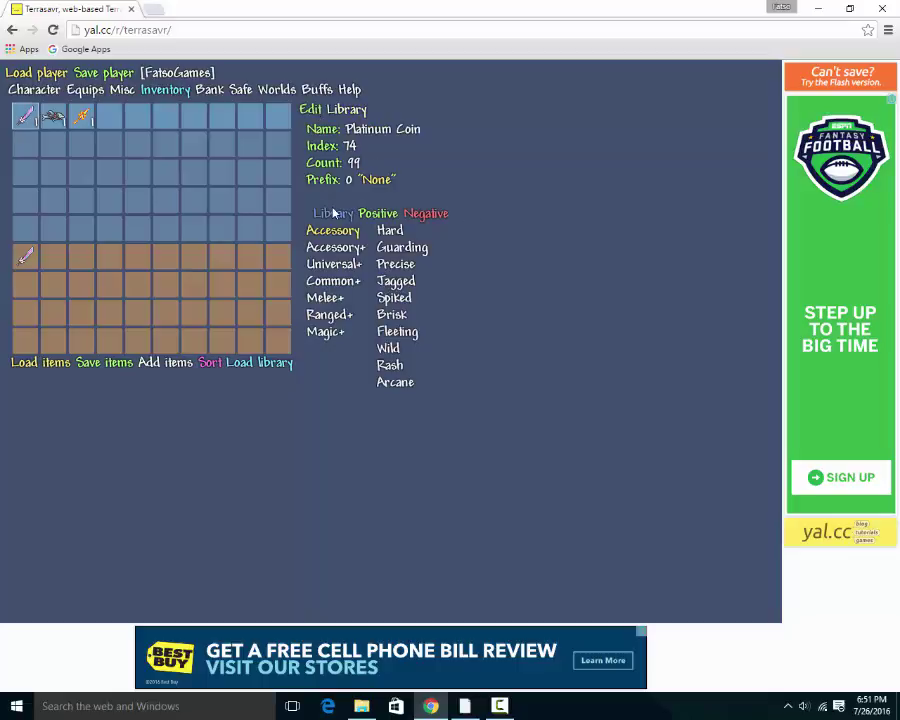
left_click(333, 215)
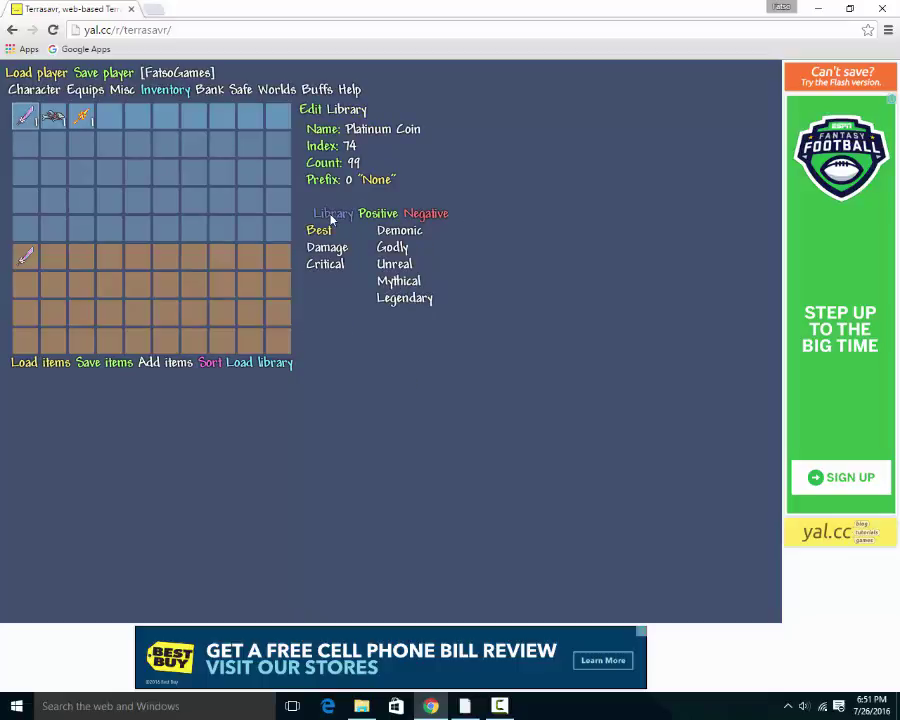
left_click(420, 298)
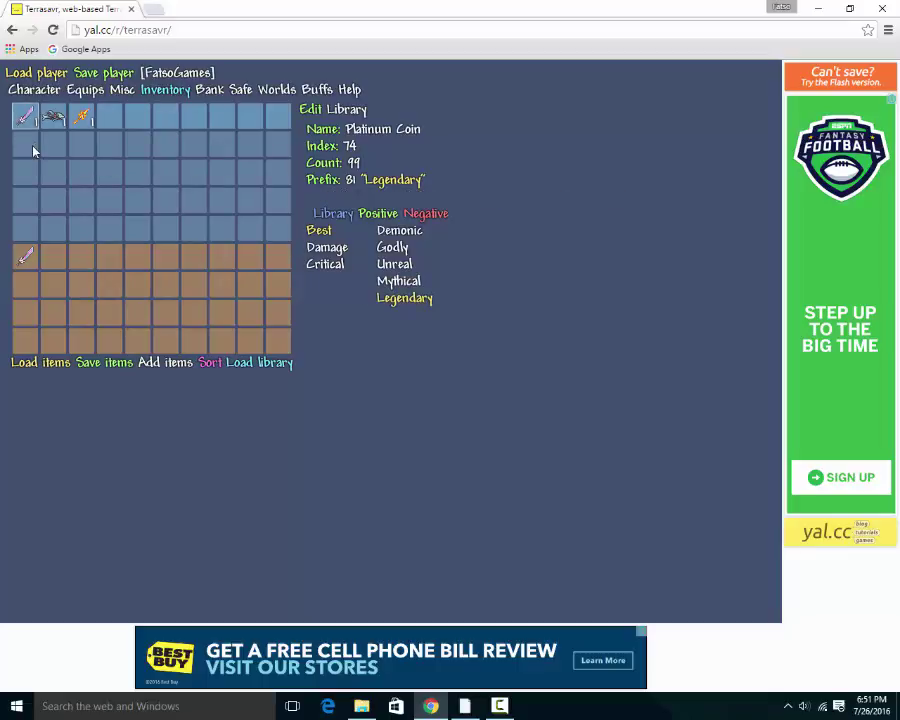
Return to the equipped items and examine the positive Accessory+ prefixes and the negative prefixes
mouse_move(56, 120)
left_click(86, 90)
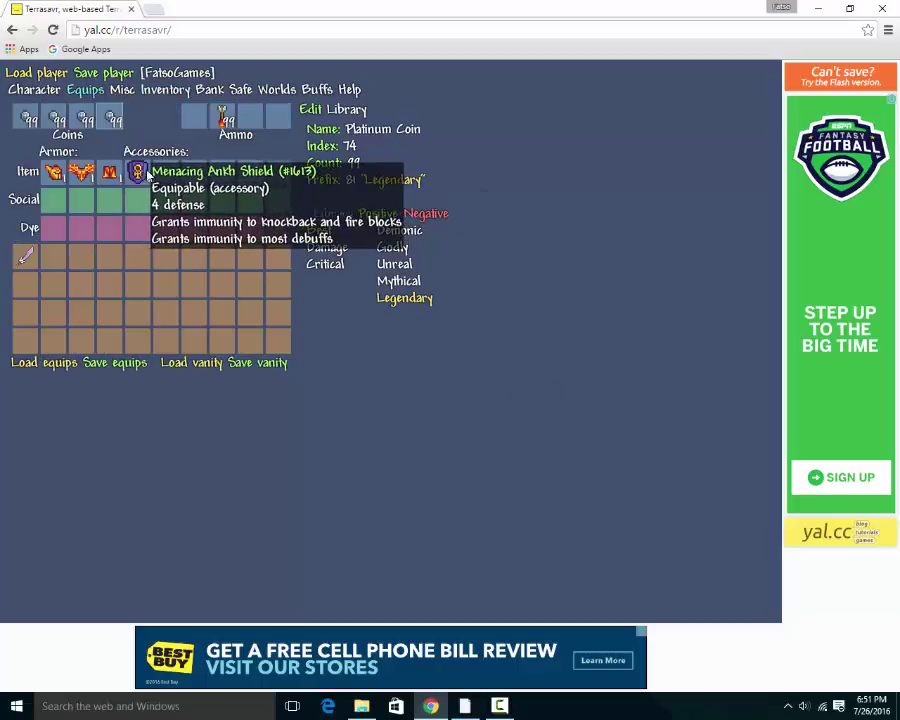
left_click(388, 214)
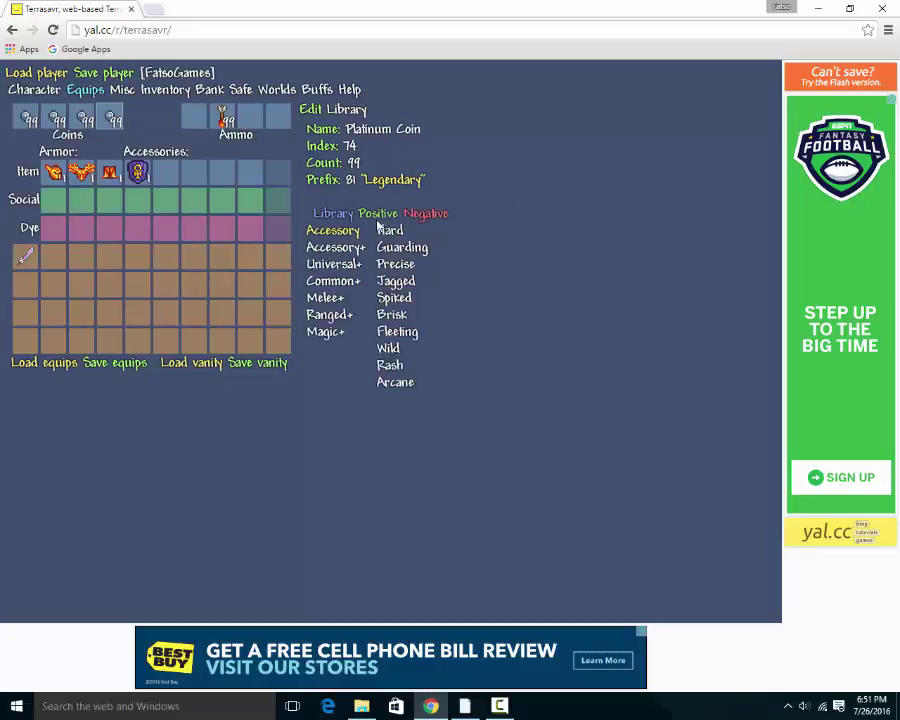
left_click(358, 246)
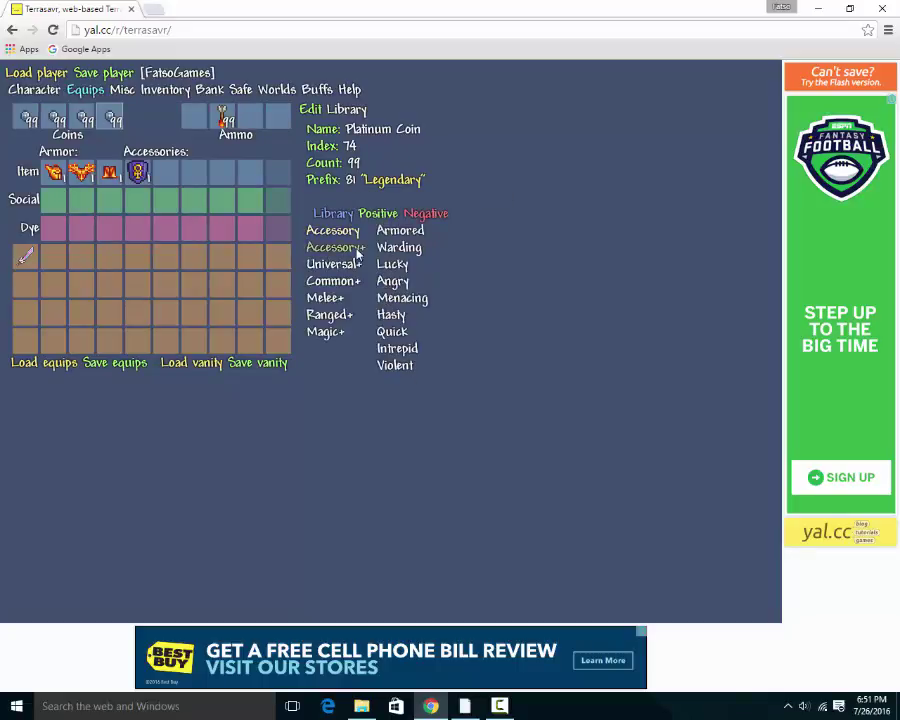
left_click(435, 215)
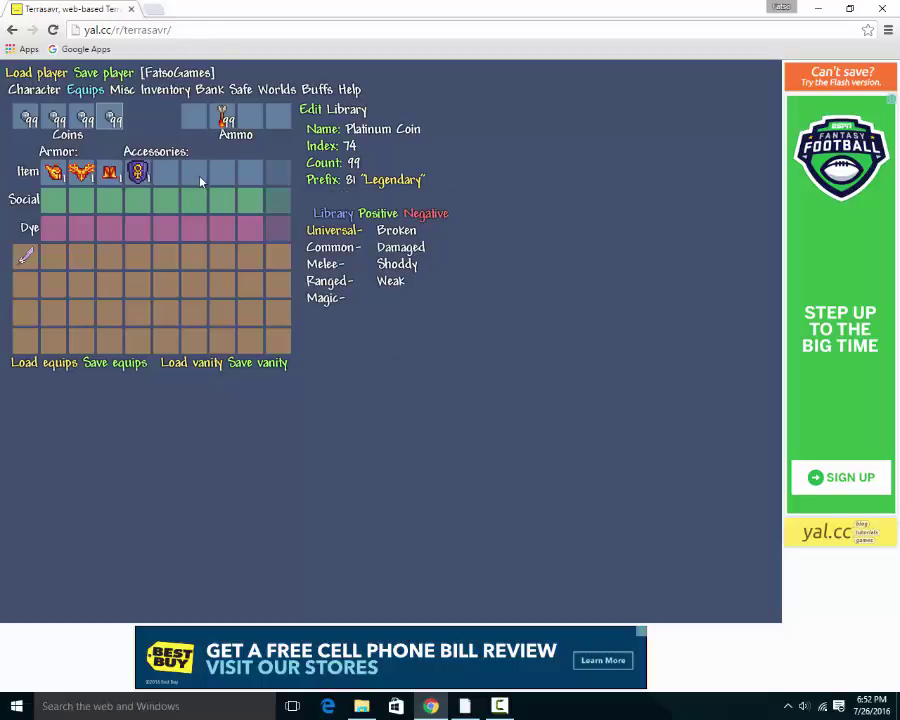
Look through the player's inventory, bank, safe and worlds, and return to the equipped items
left_click(182, 94)
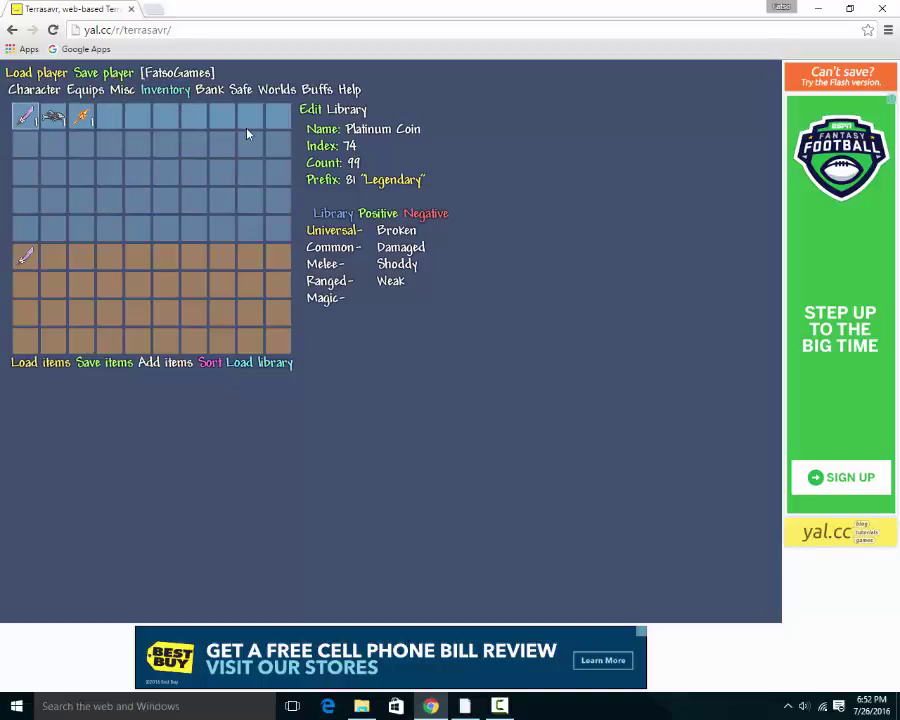
left_click(212, 90)
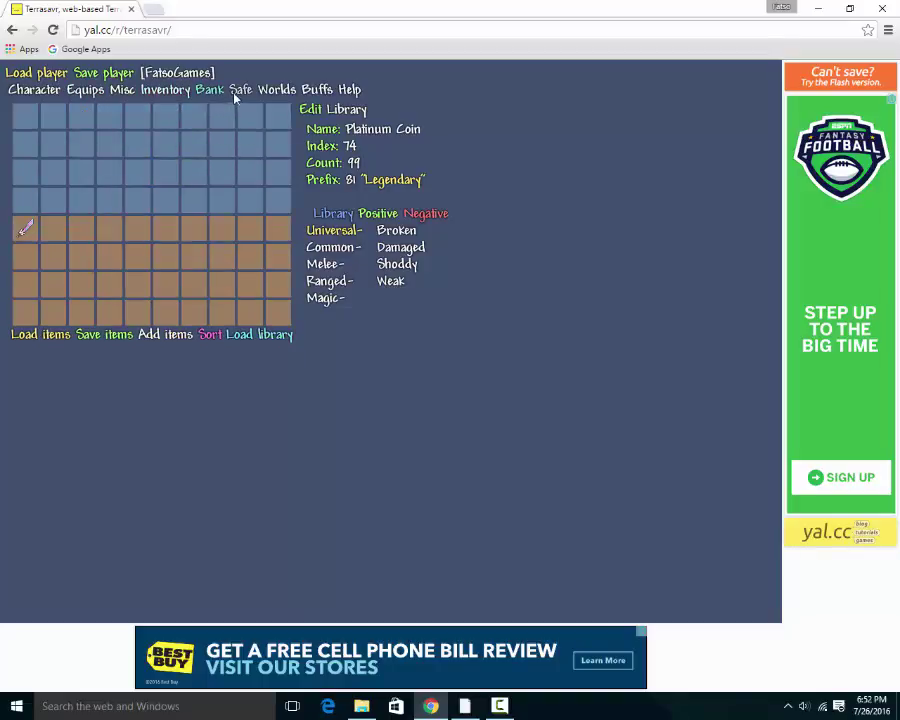
left_click(240, 92)
left_click(265, 92)
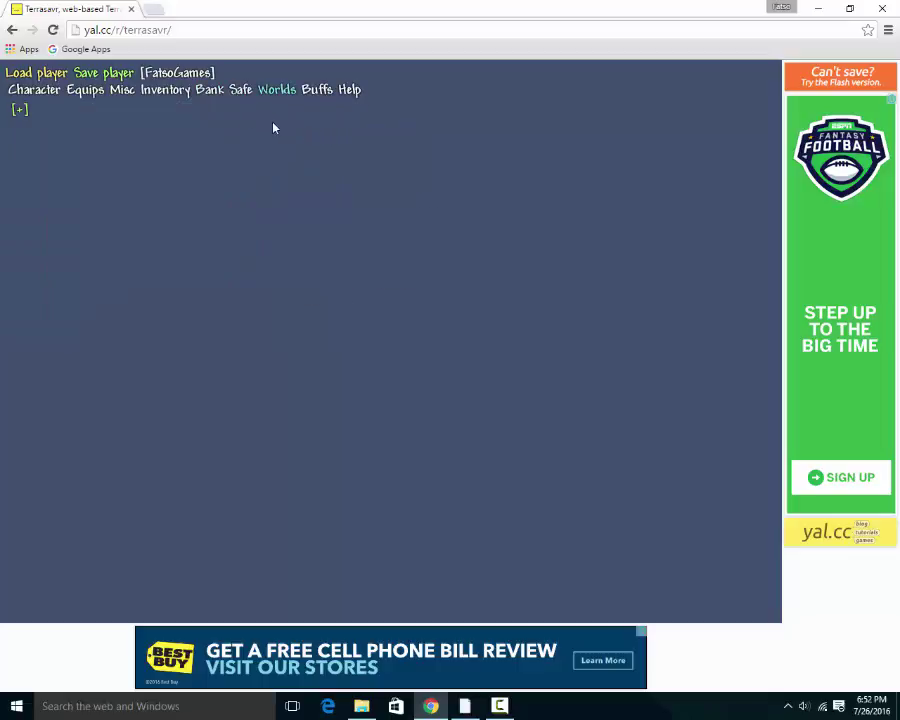
left_click(245, 94)
left_click(264, 92)
left_click(237, 91)
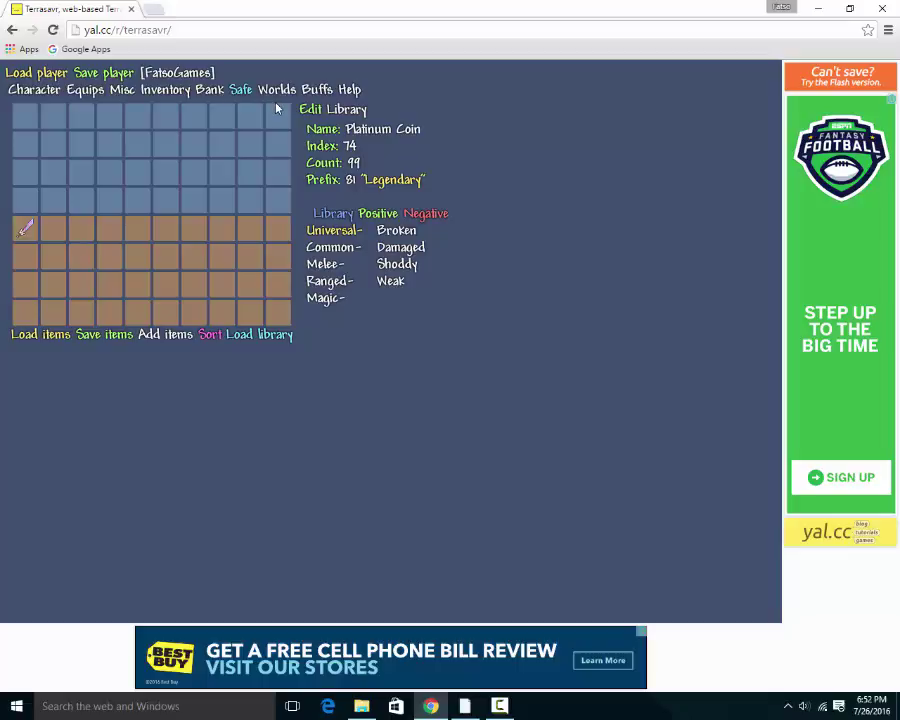
left_click(210, 90)
left_click(84, 90)
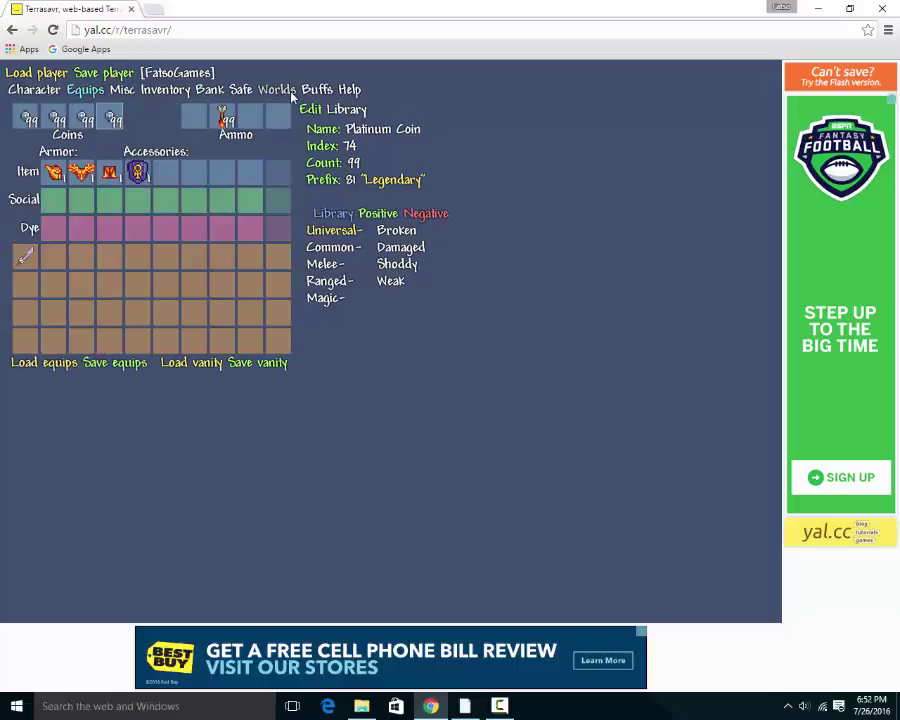
Show the player's buffs and examine the available ones in several index ranges, including 166-198
left_click(320, 91)
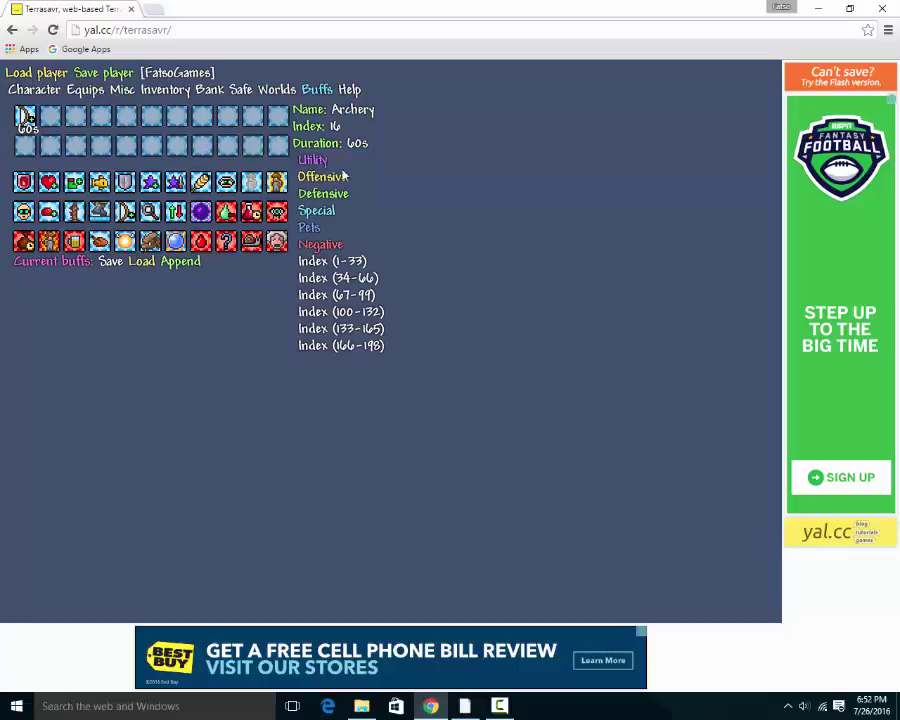
left_click(328, 348)
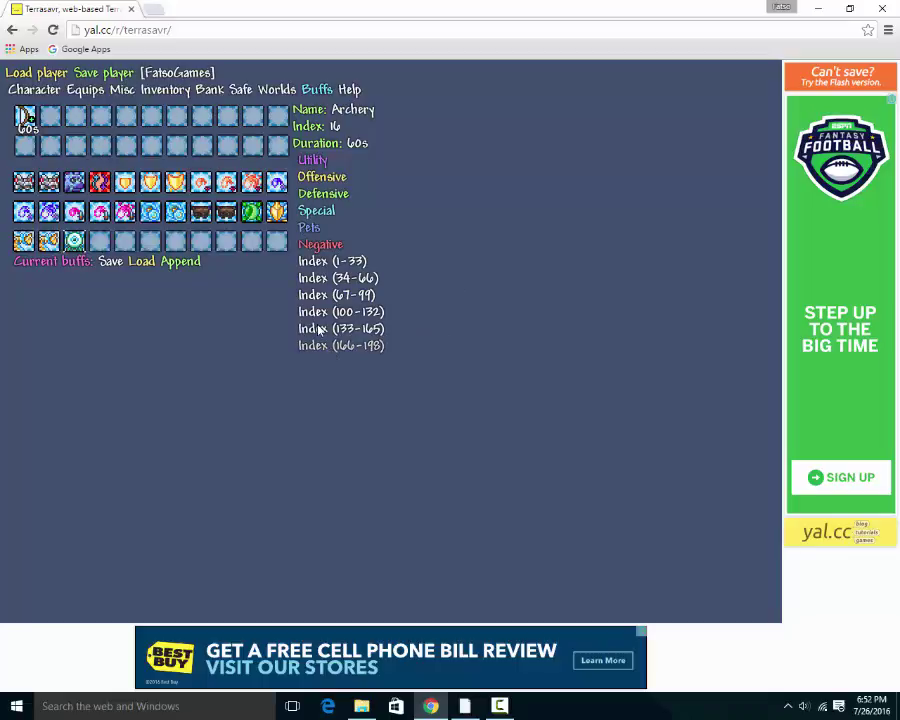
left_click(318, 312)
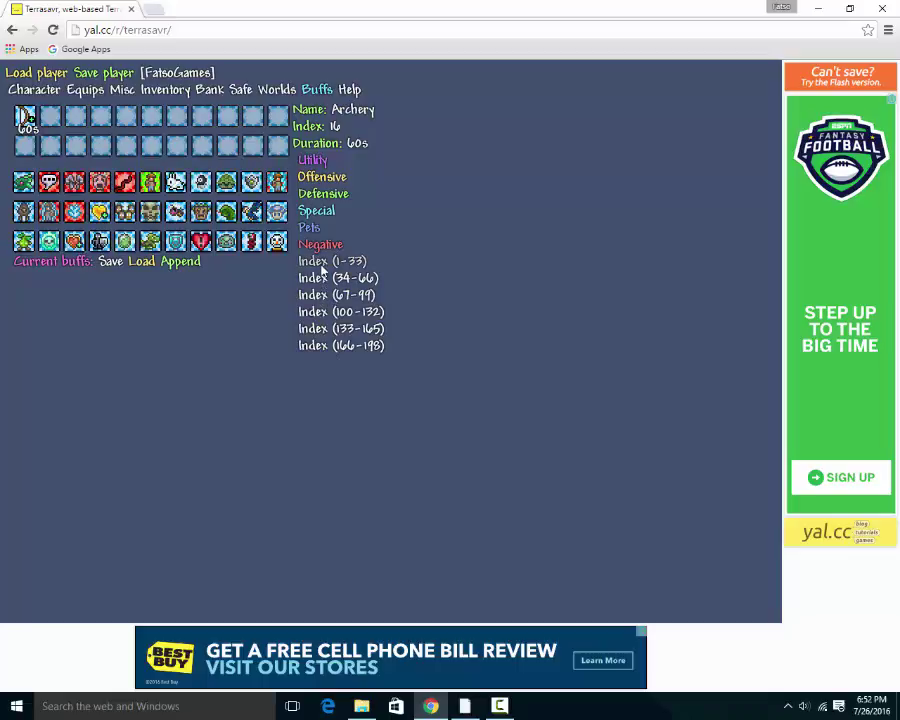
mouse_move(28, 119)
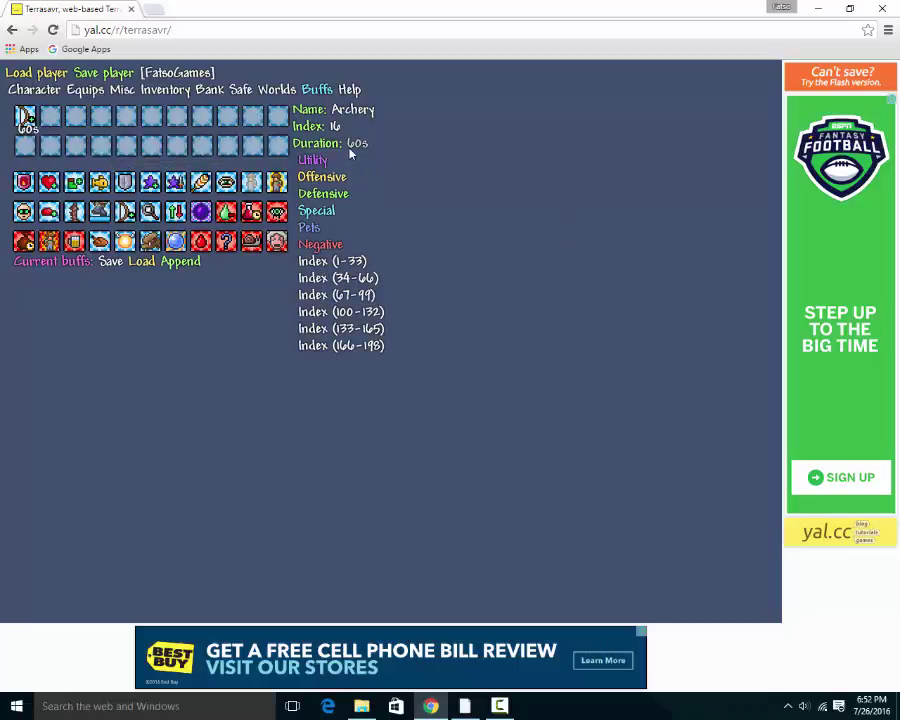
left_click_drag(349, 146, 367, 158)
type("1000000000")
key("BackSpace")
key("BackSpace")
key("BackSpace")
key("BackSpace")
key("BackSpace")
key("BackSpace")
double_click(177, 73)
left_click(92, 73)
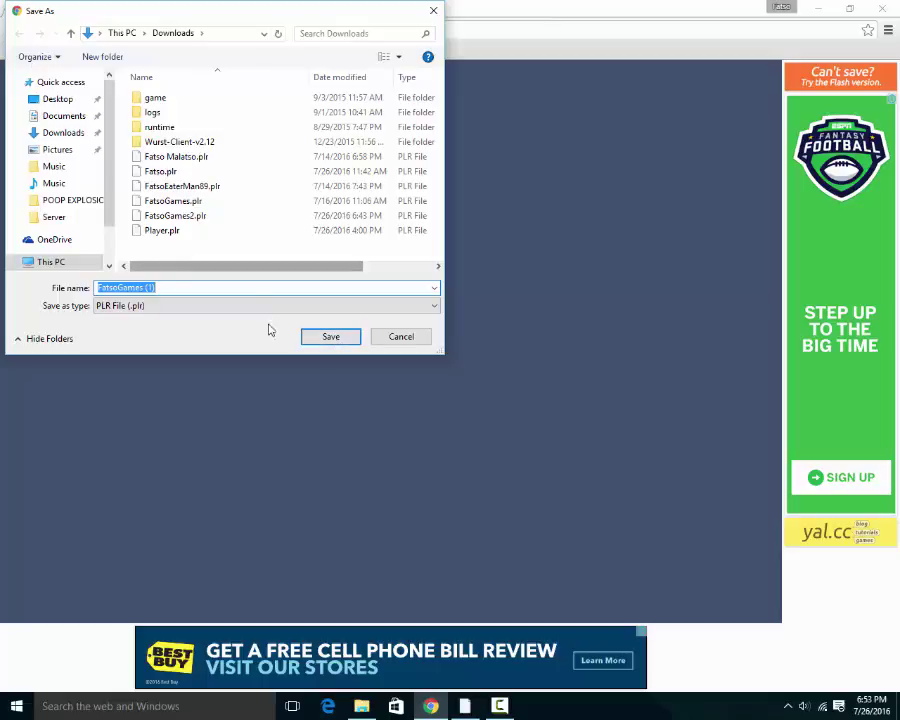
left_click(381, 338)
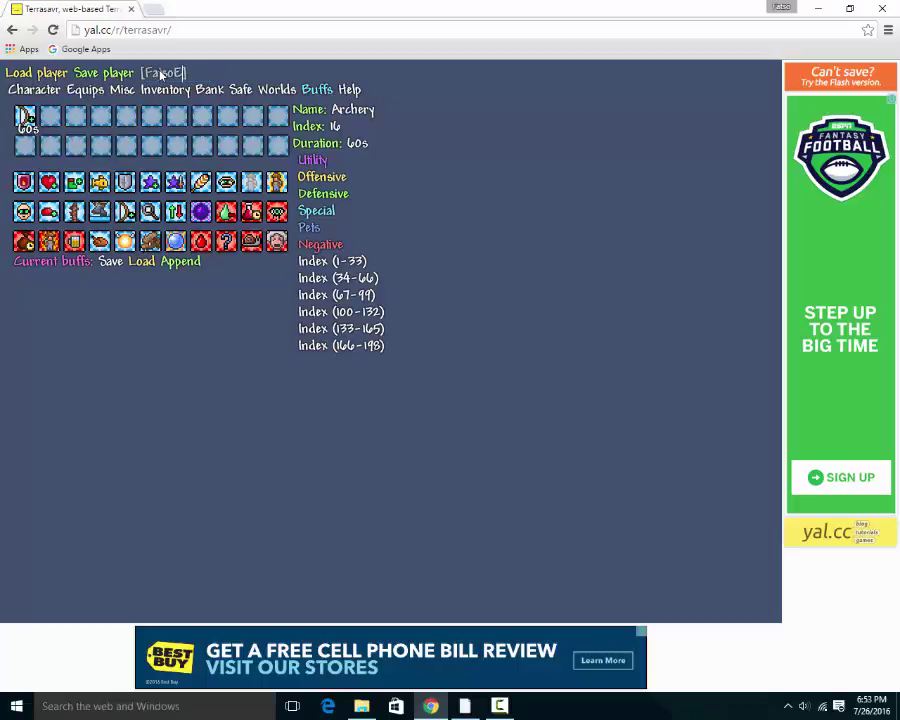
Rename the player FatsoEaterMan2 and save it as FatsoEaterMan2.plr in the Downloads folder
type("Man2")
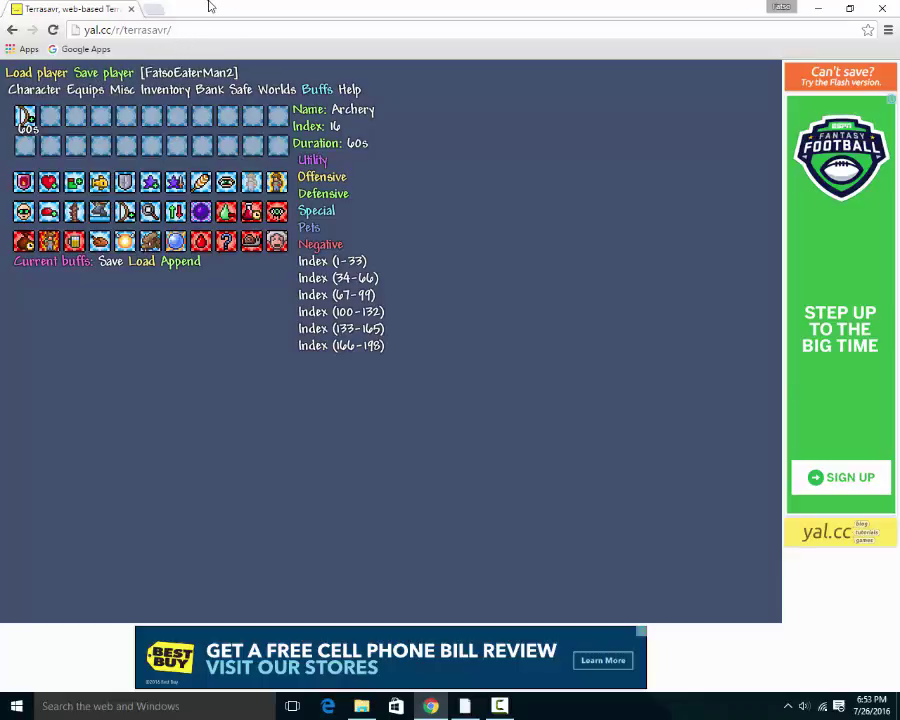
left_click(112, 74)
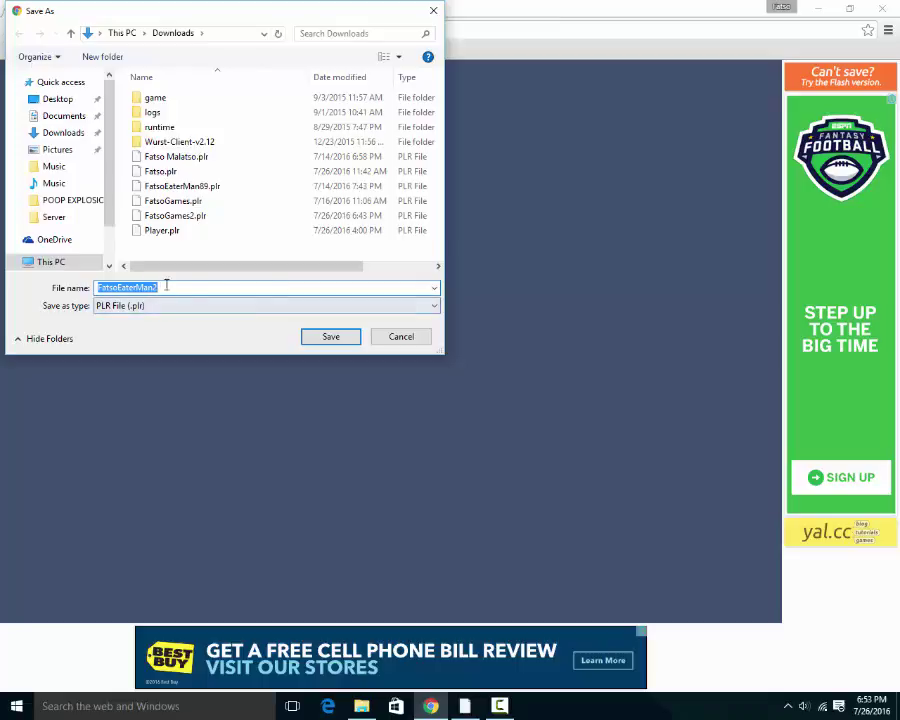
left_click(329, 338)
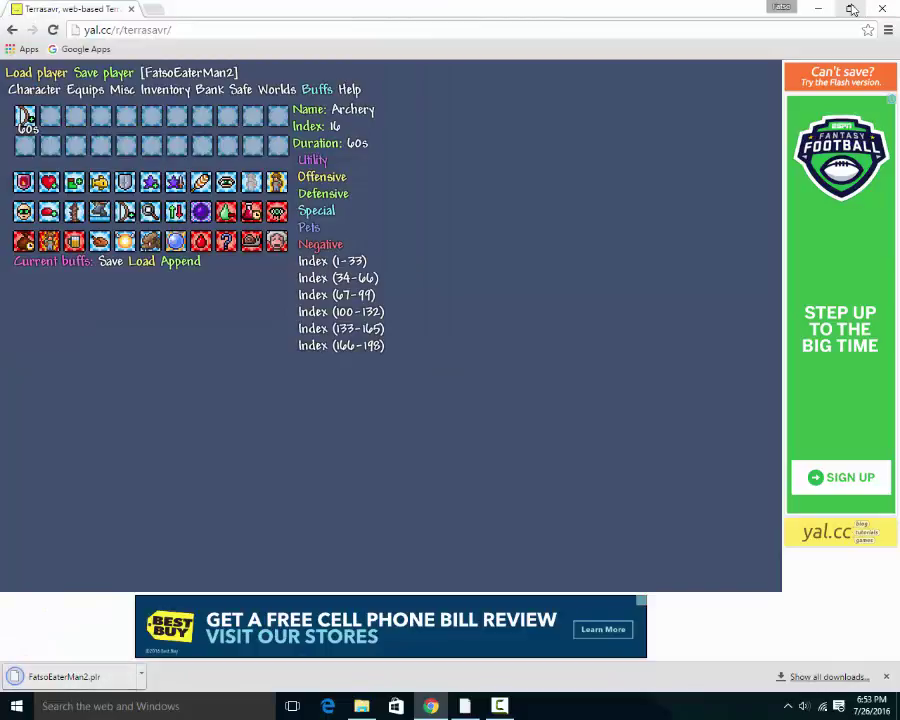
Shrink the browser window to uncover the desktop and move the downloaded FatsoEaterMan2.plr onto it
key("super+Down")
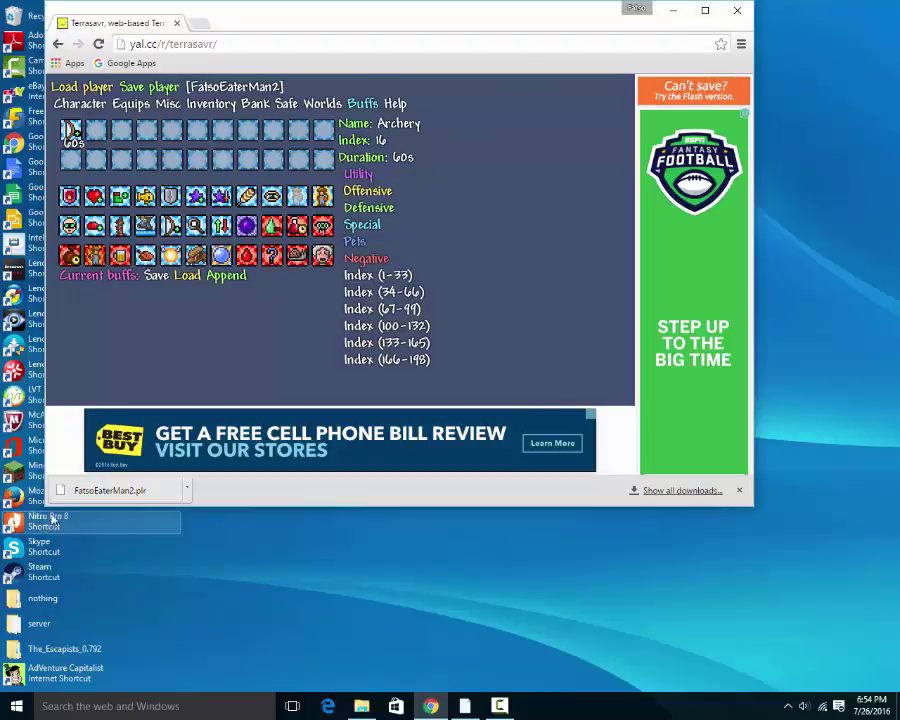
left_click_drag(316, 6, 516, 2)
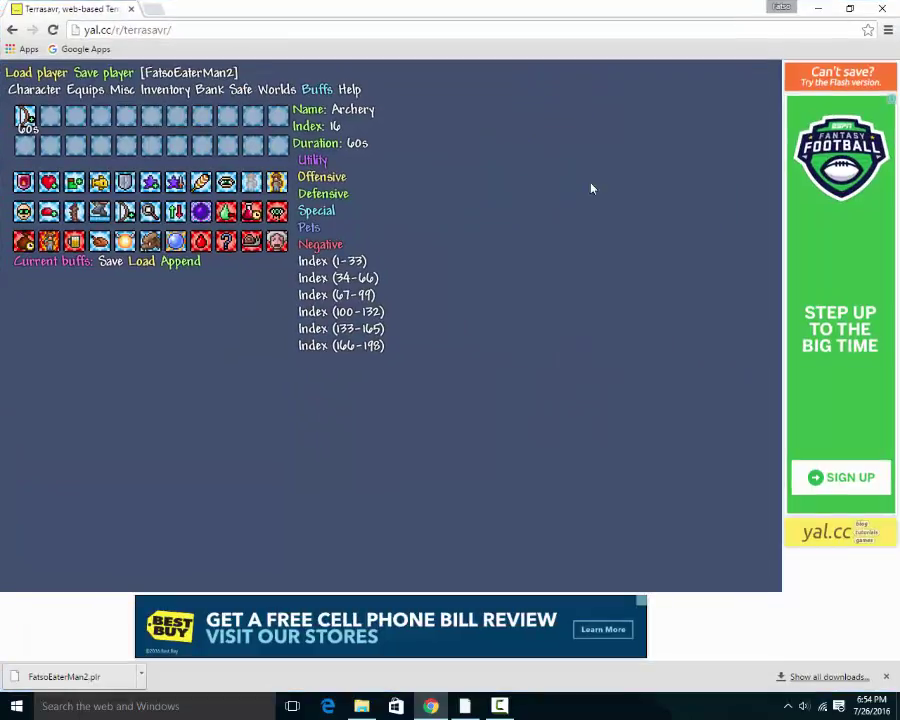
left_click(853, 6)
left_click_drag(136, 490, 227, 549)
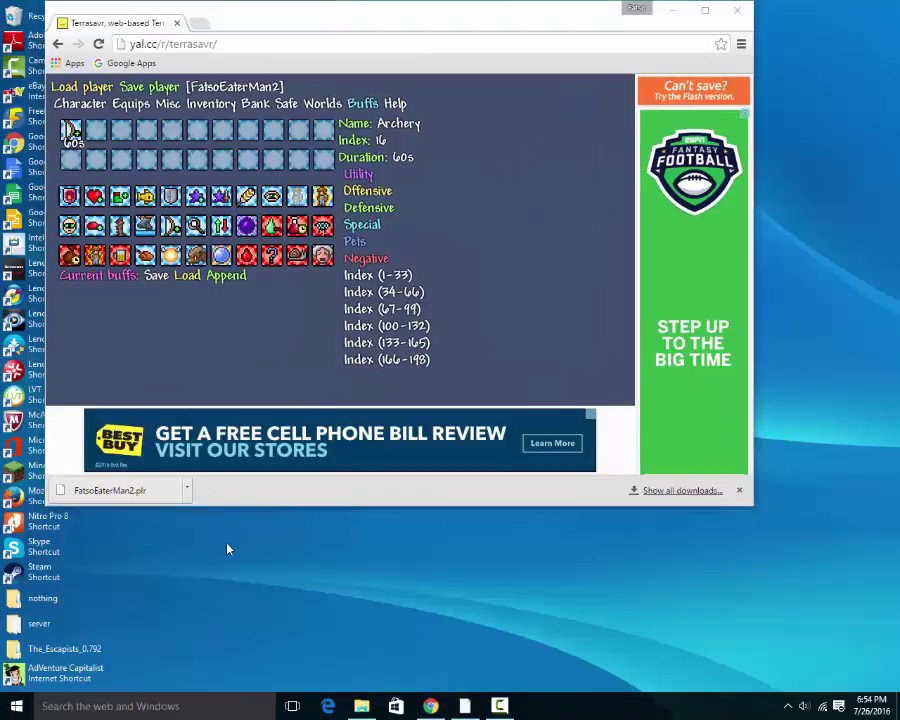
Minimise the browser, switch to File Explorer and search This PC for "Players"
left_click(673, 10)
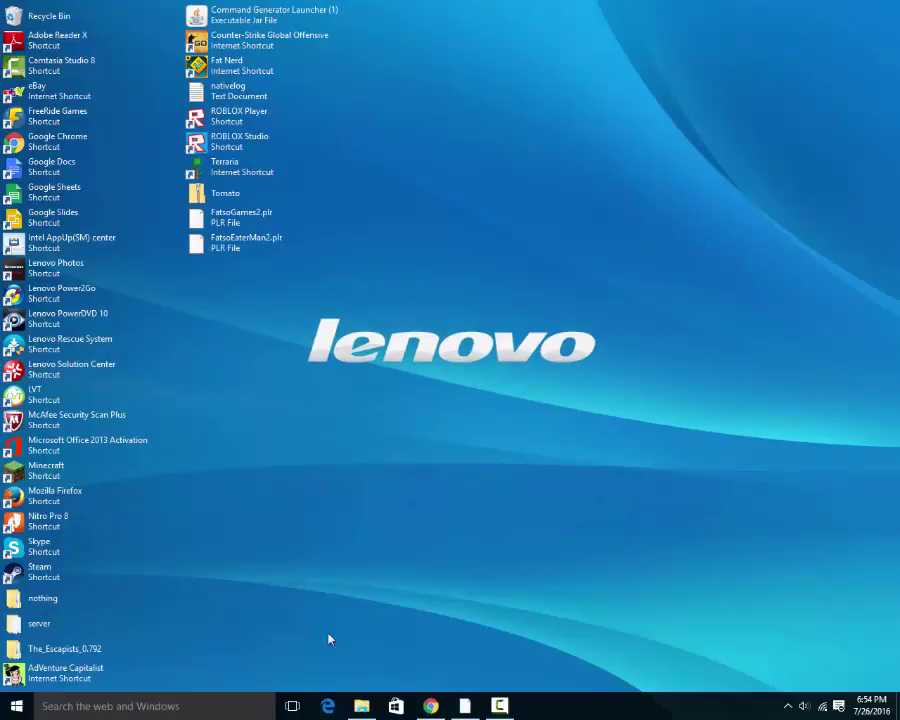
left_click(361, 706)
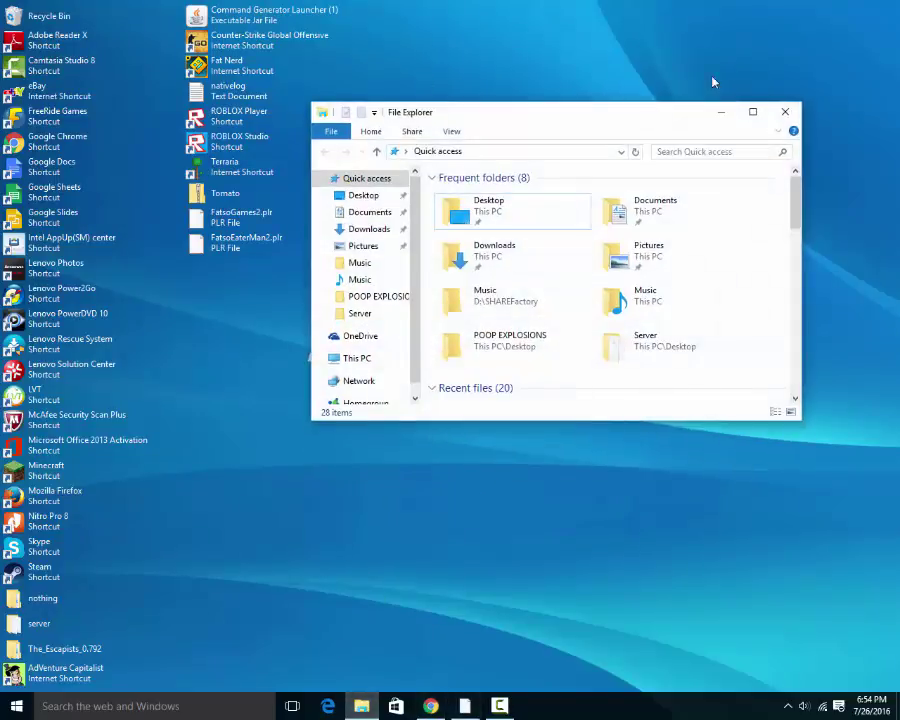
left_click(753, 111)
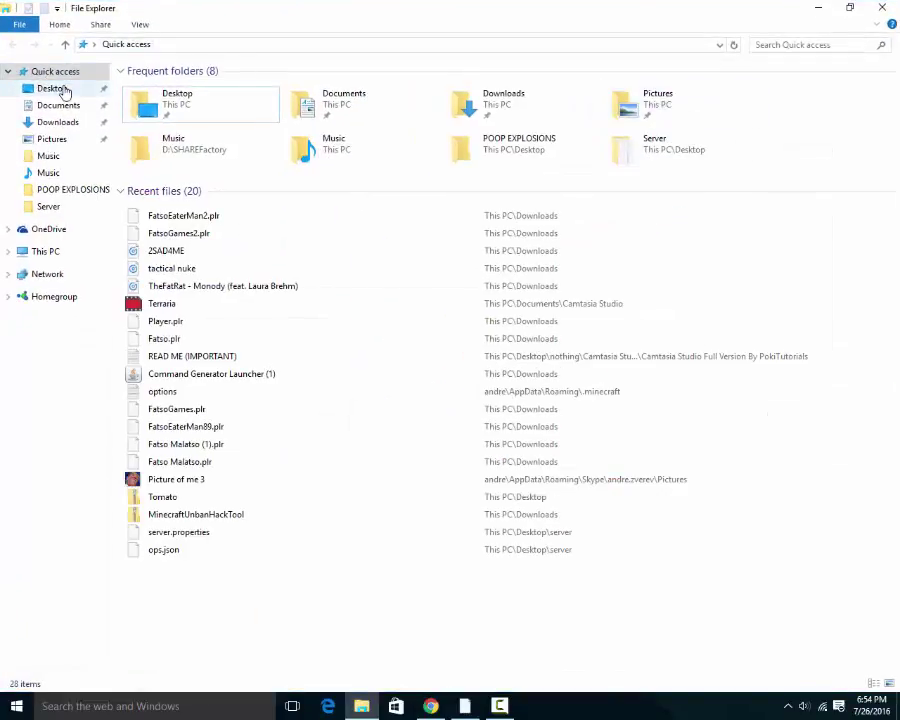
left_click(30, 250)
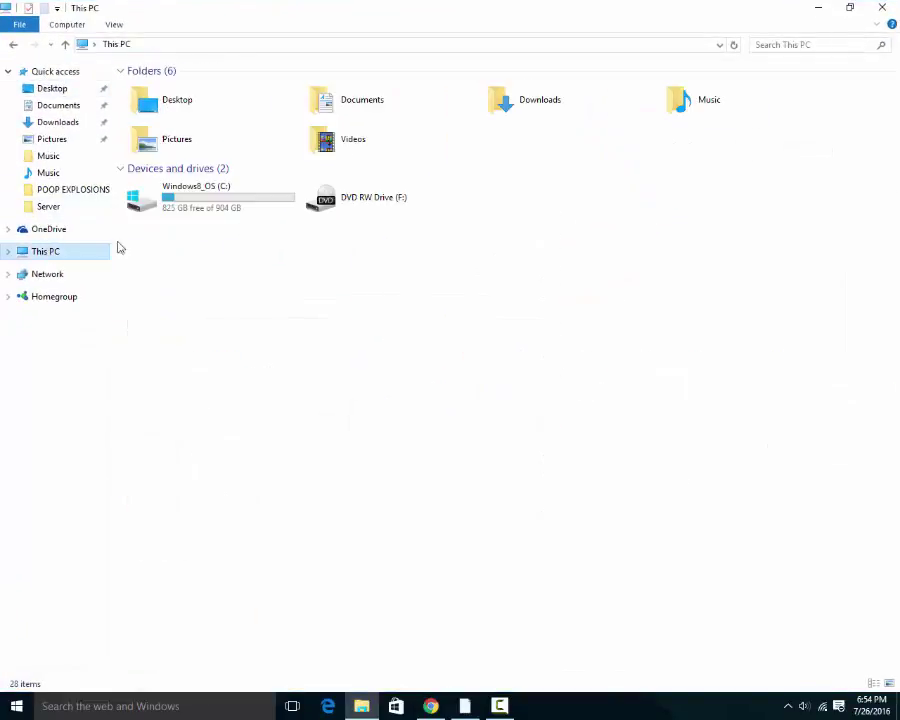
left_click(763, 42)
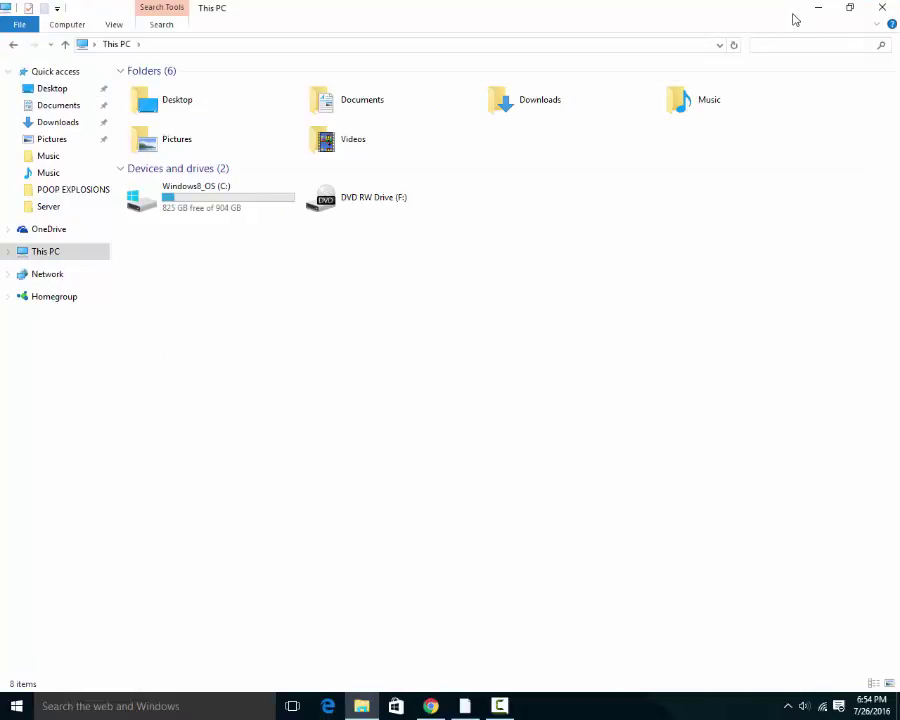
type("Players")
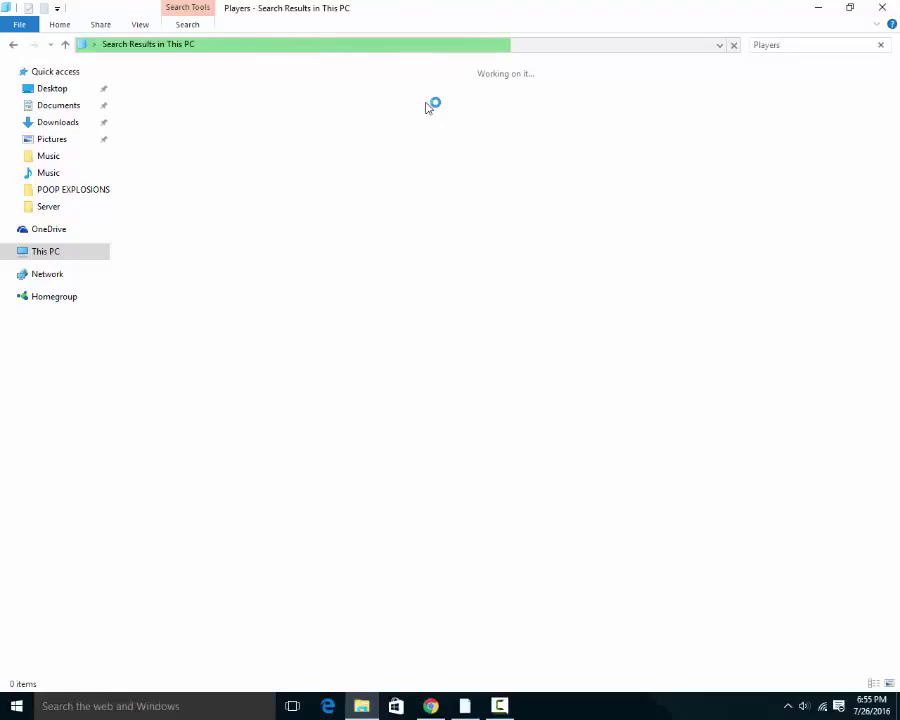
Open the Players folder from the search results, move FatsoEaterMan2.plr from the desktop into it, and close the folder
left_click(850, 7)
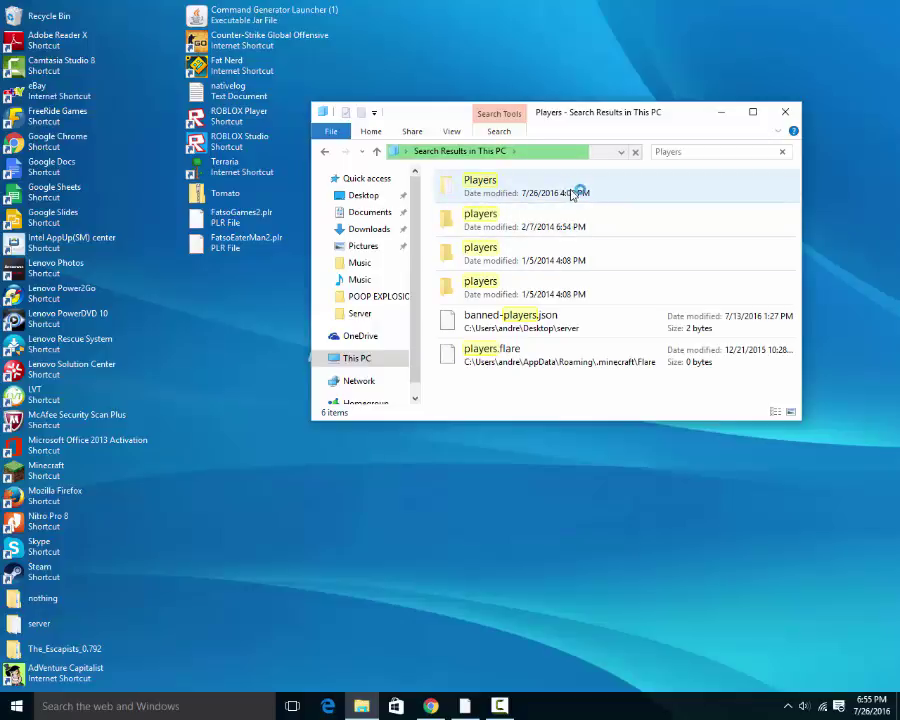
double_click(579, 192)
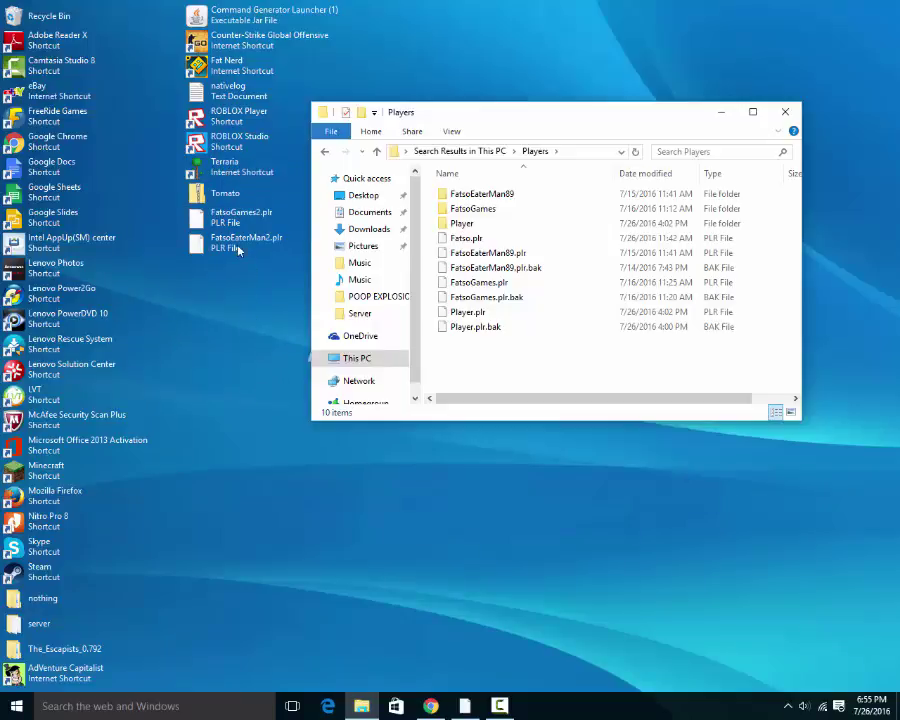
left_click_drag(238, 250, 530, 368)
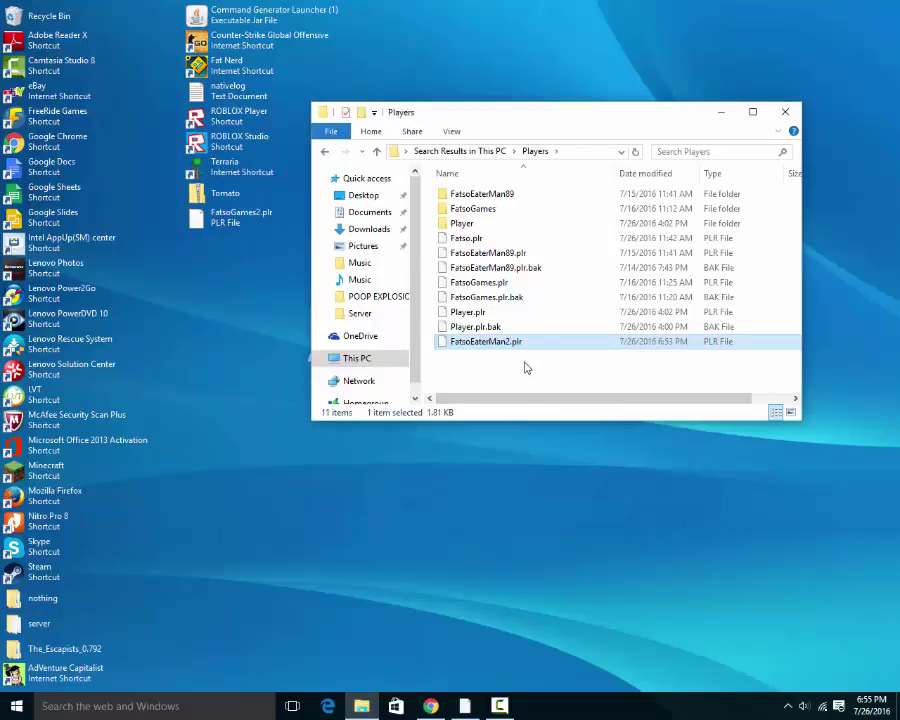
left_click(785, 112)
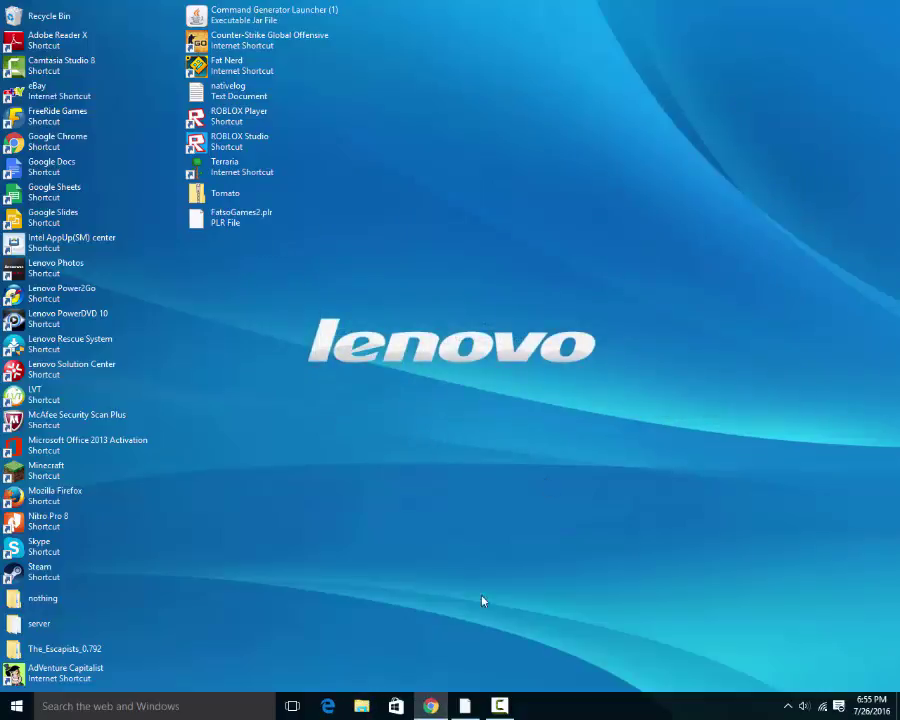
Launch Terraria from the desktop, examine the single-player character list for FatsoEaterMan2, and exit the game
double_click(275, 174)
left_click(317, 244)
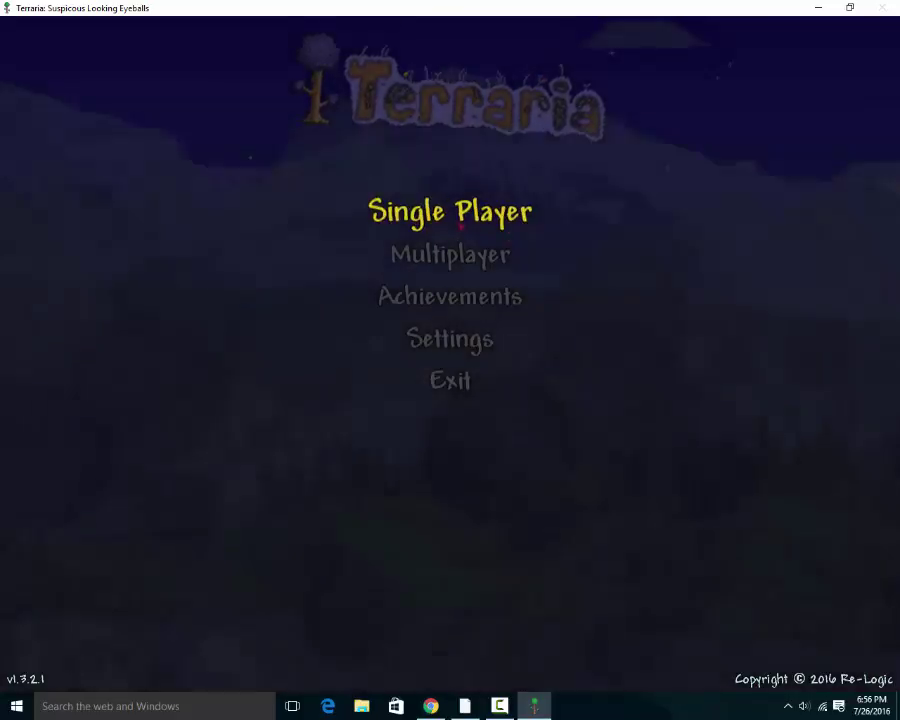
left_click(461, 226)
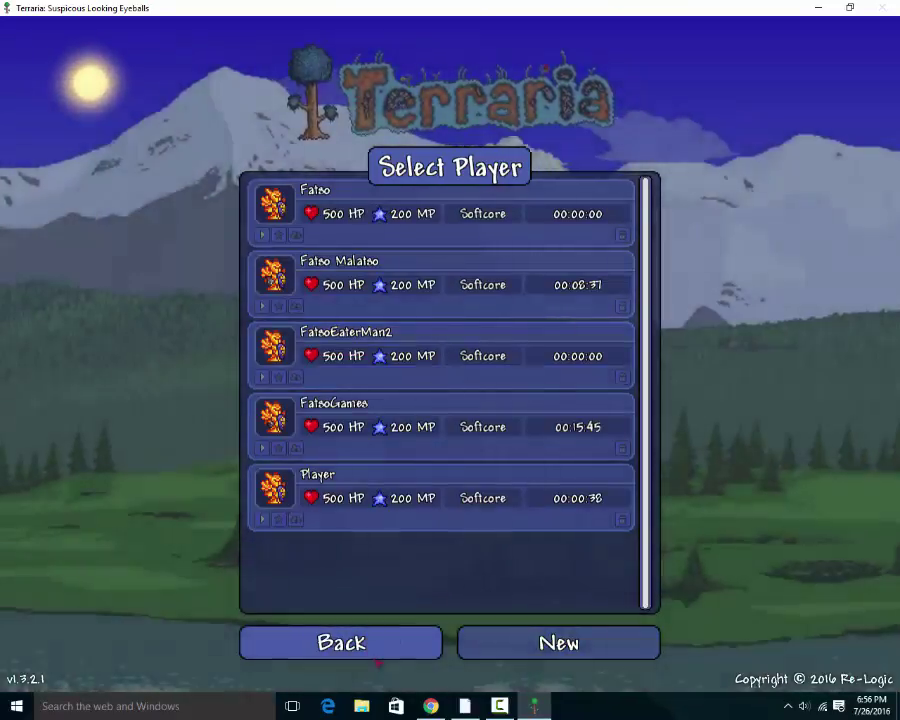
left_click(378, 662)
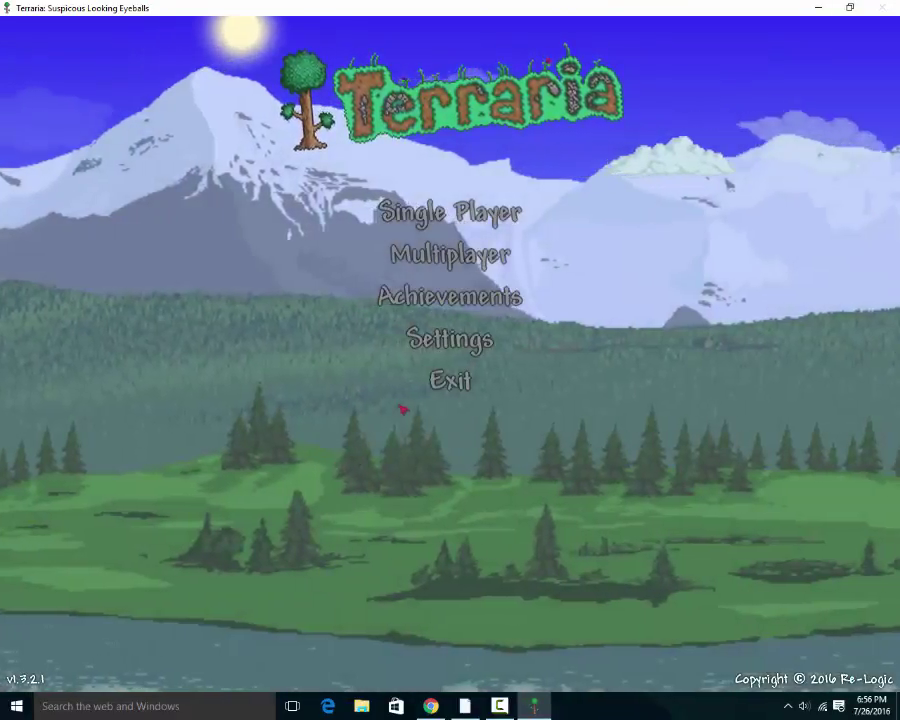
left_click(446, 384)
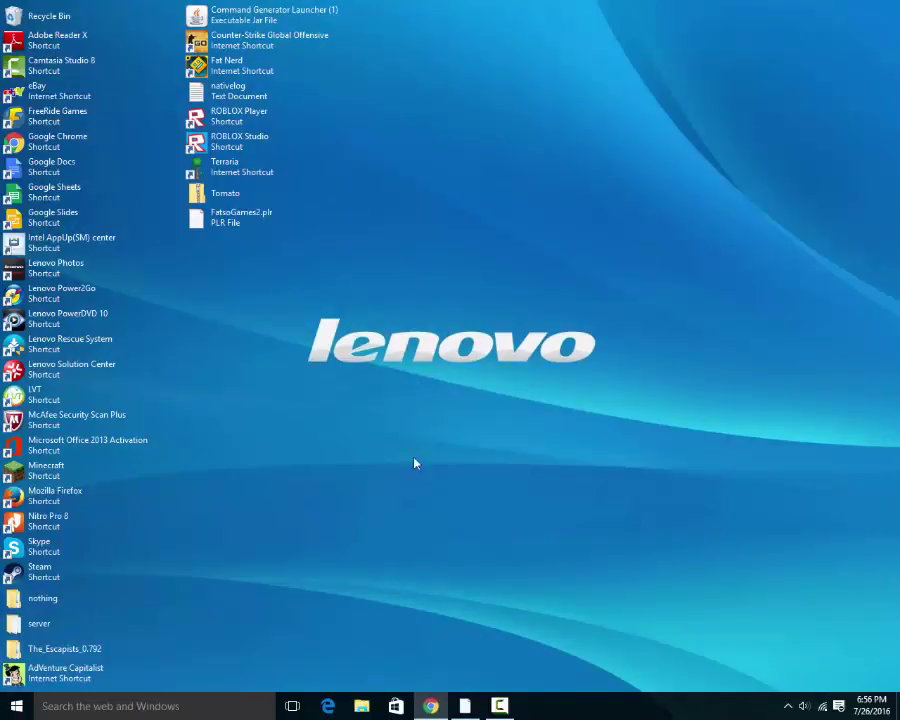
left_click(430, 706)
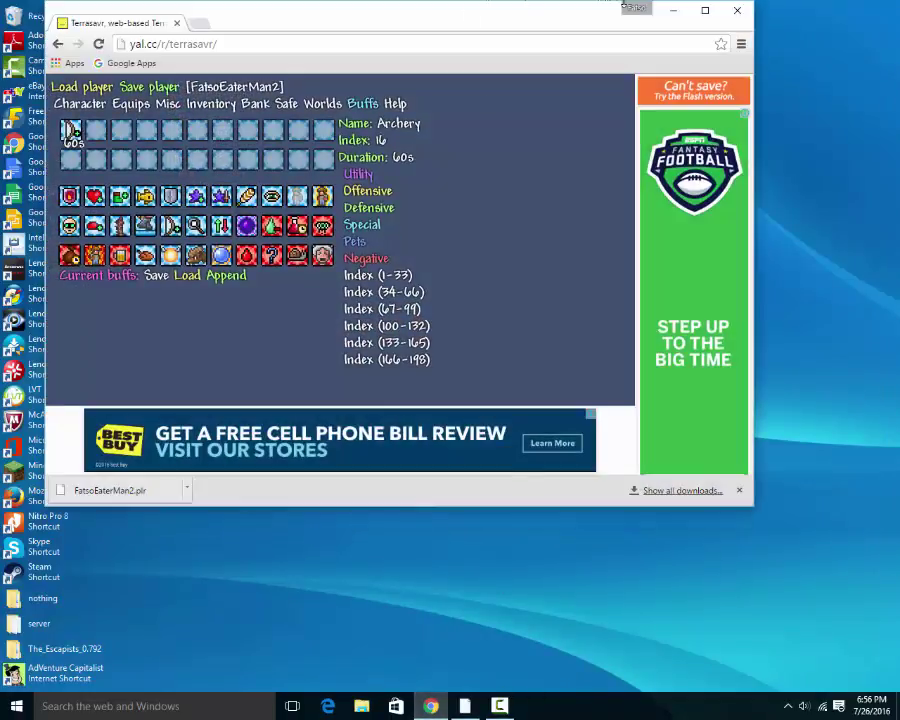
left_click(672, 11)
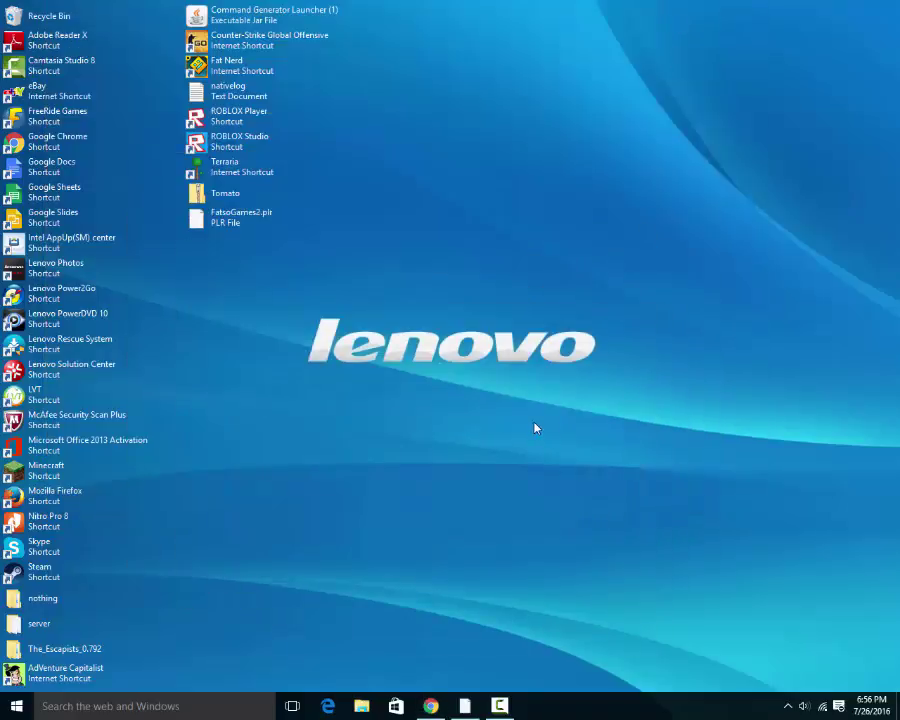